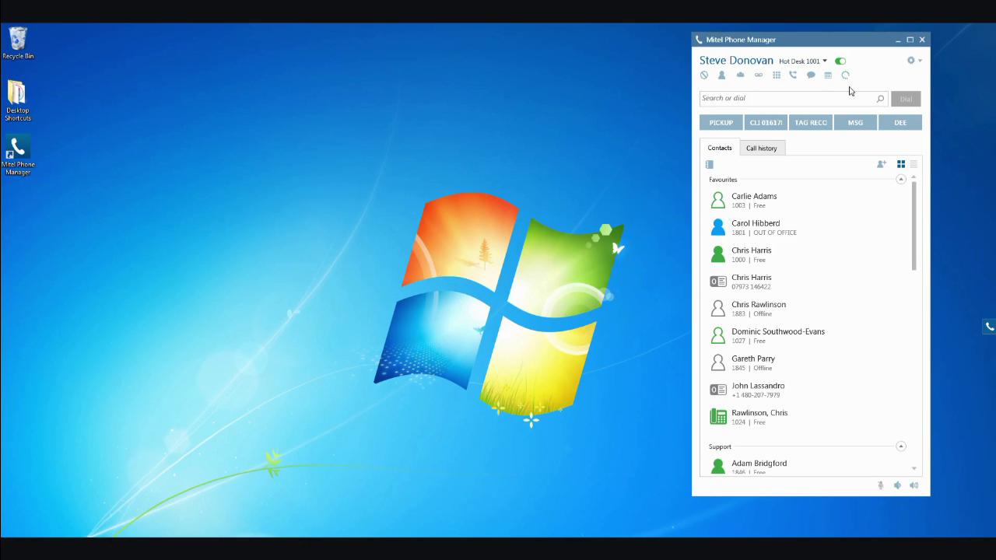
Set the do-not-disturb status to OUT OF OFFICE with the custom message "Until 3pm"
click(705, 75)
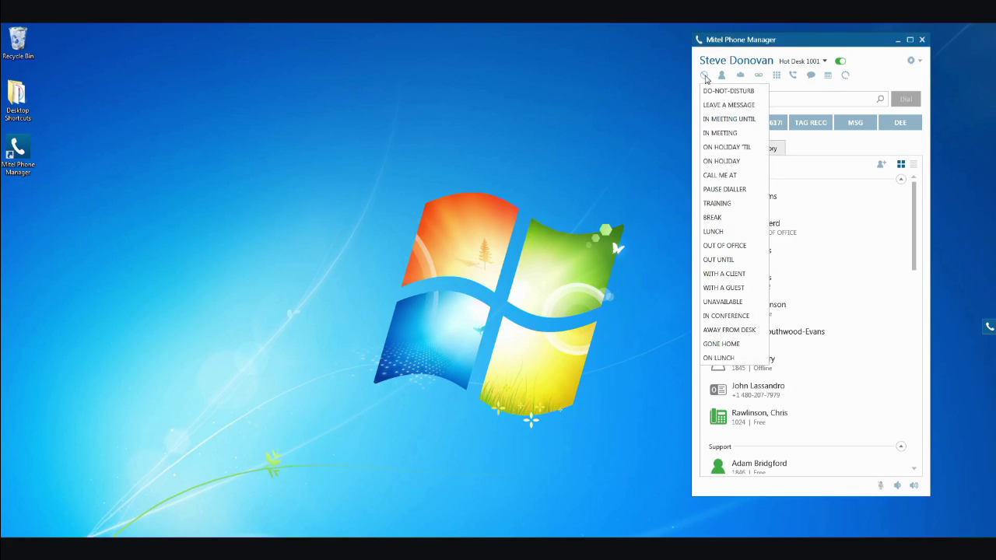
click(734, 247)
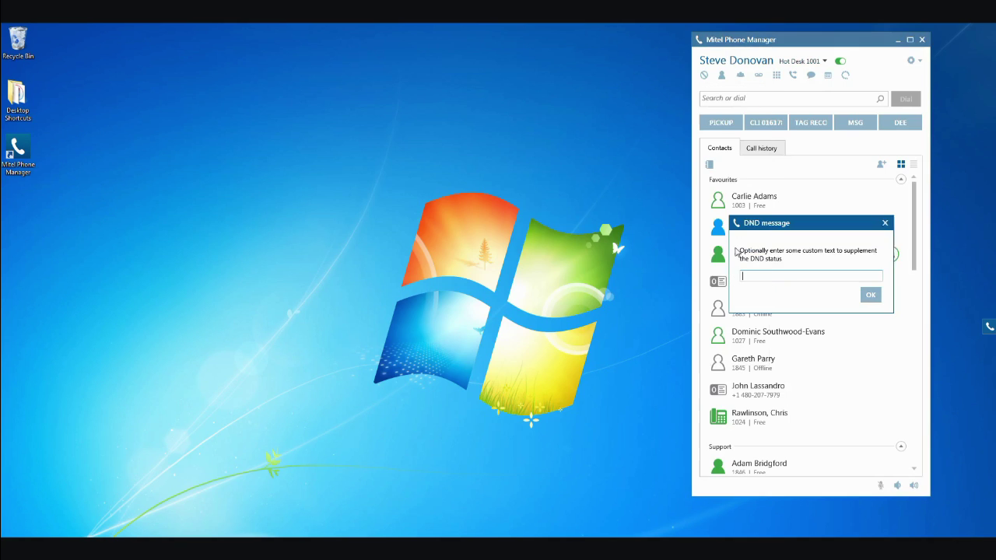
text(Until 3pm)
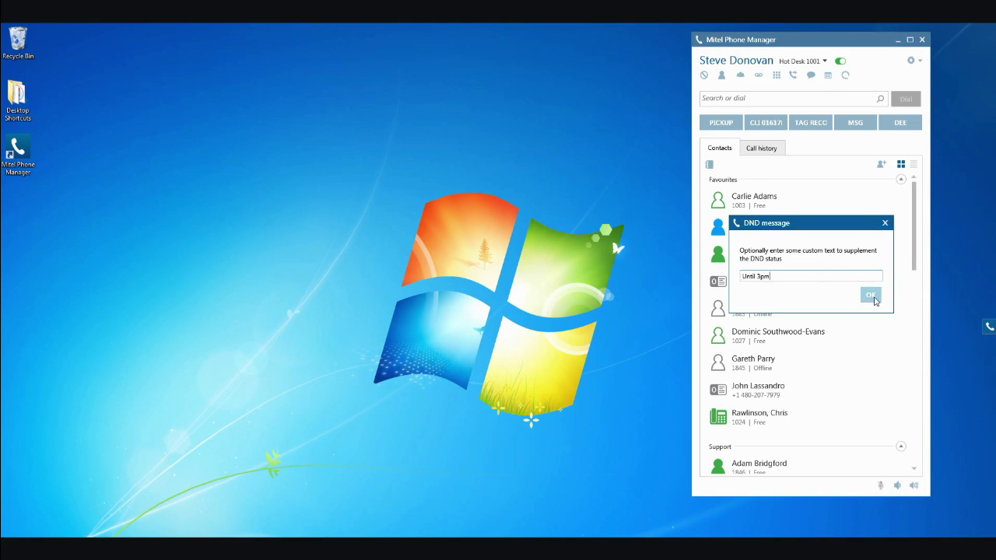
click(871, 296)
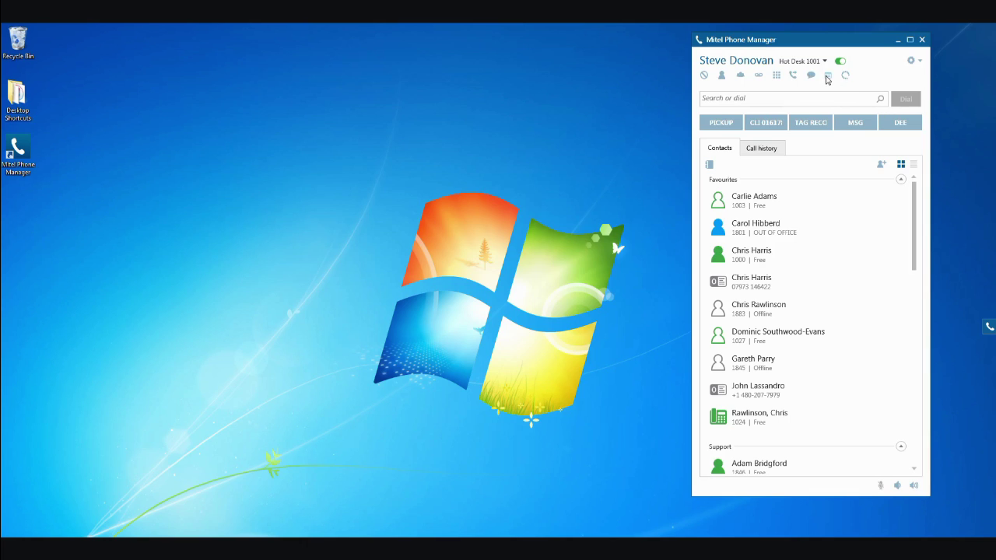
View the Campaign Manager window and close it
click(845, 76)
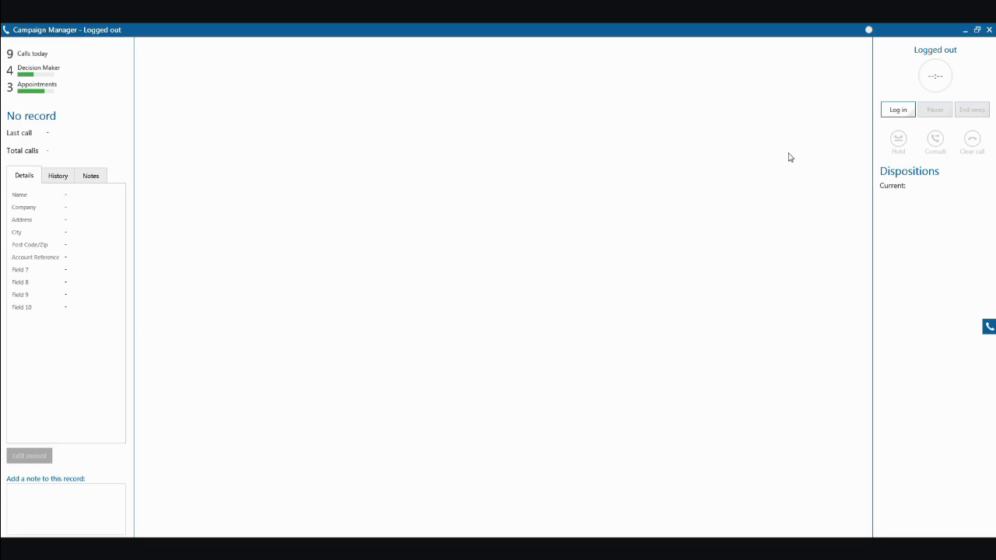
click(989, 29)
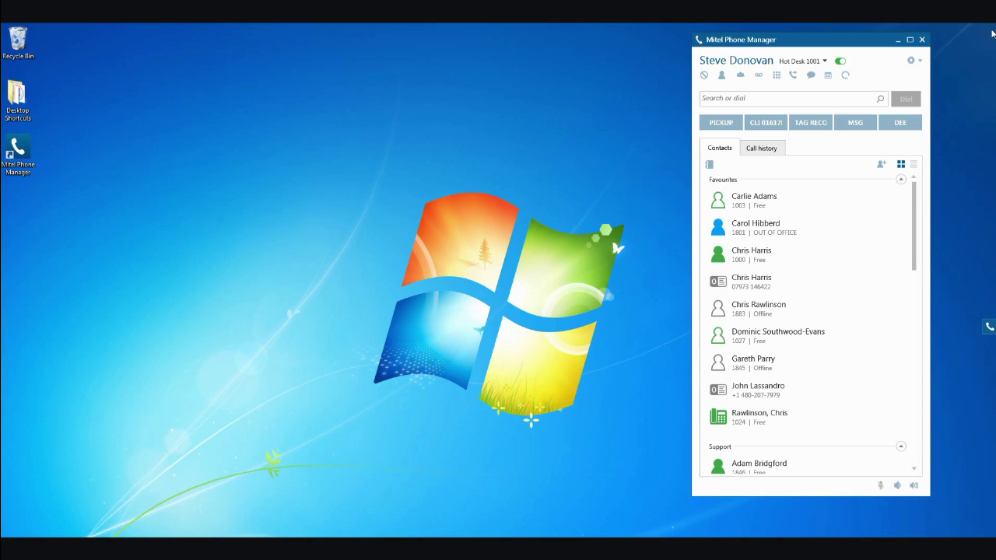
View the Phone Manager User Guide and the contacts help on Device Icons, minimising the help window after each
click(913, 60)
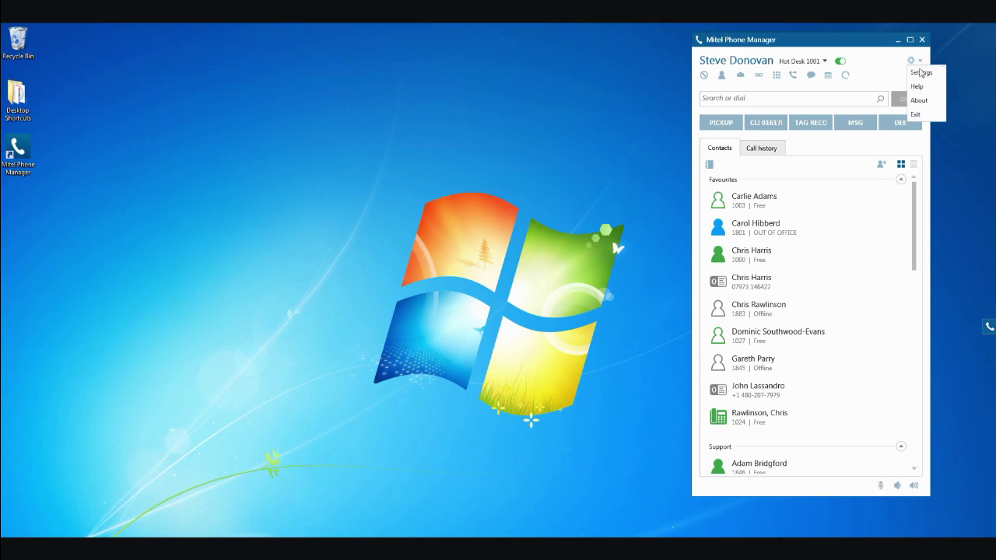
click(918, 87)
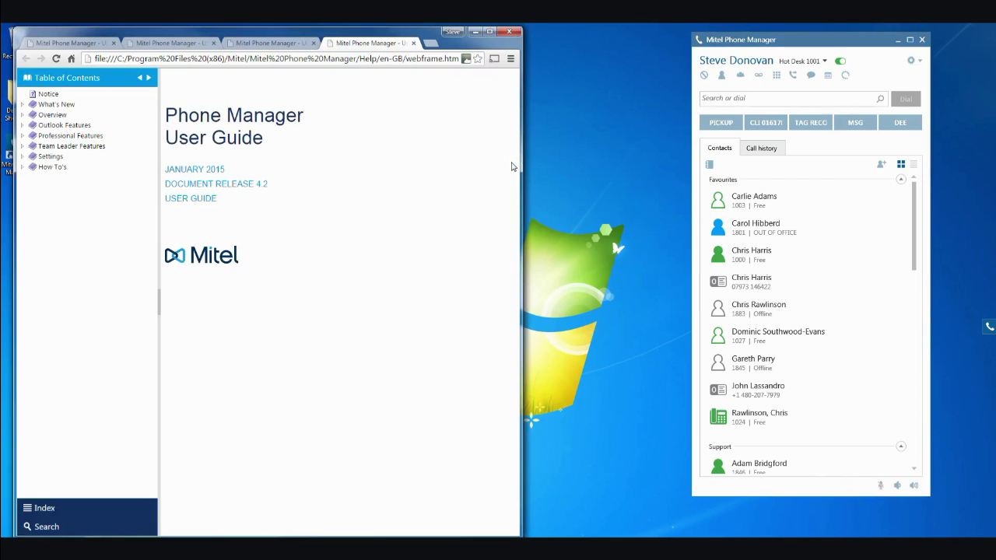
click(476, 32)
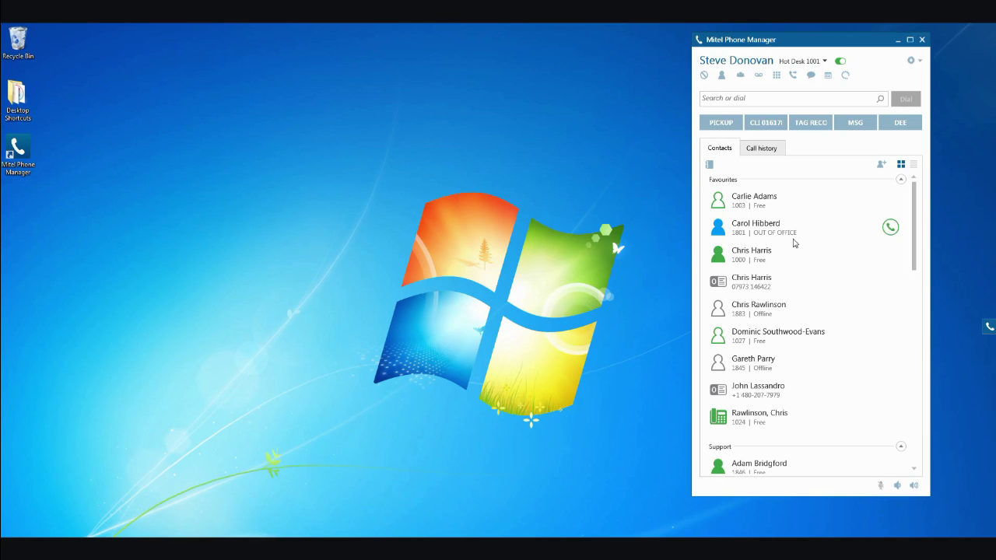
key(F1)
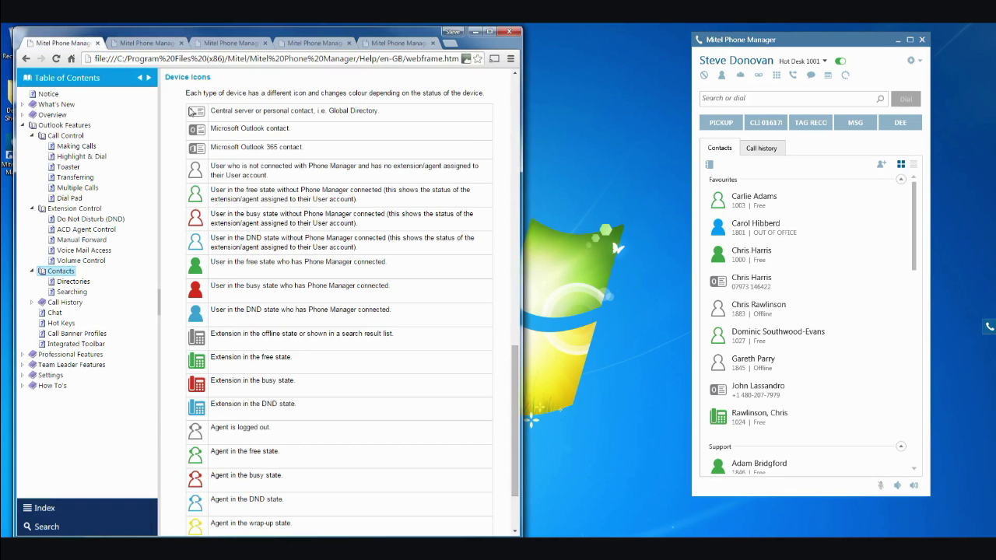
click(475, 32)
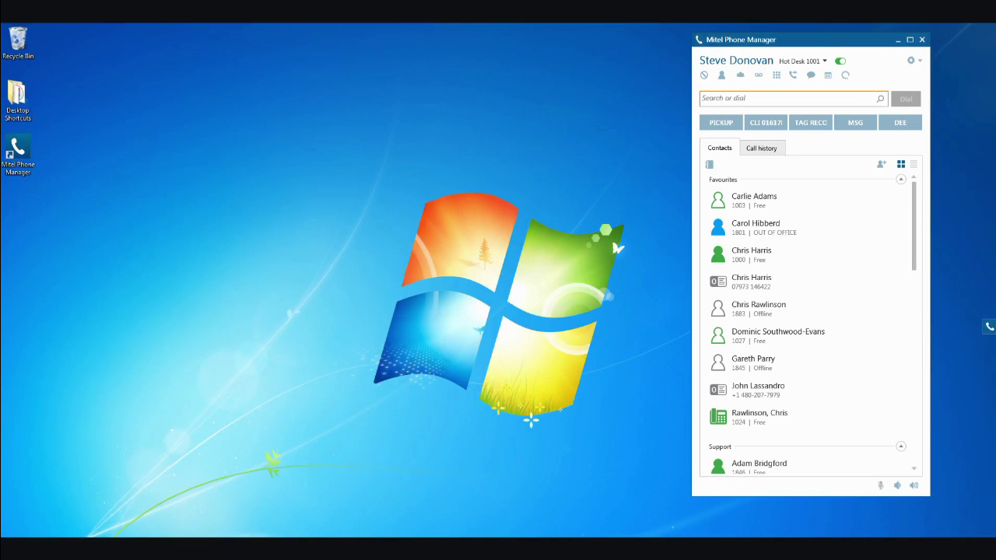
Search the contacts by the person's first name and surname initial, call the matching mobile entry and clear the call
text(steve d)
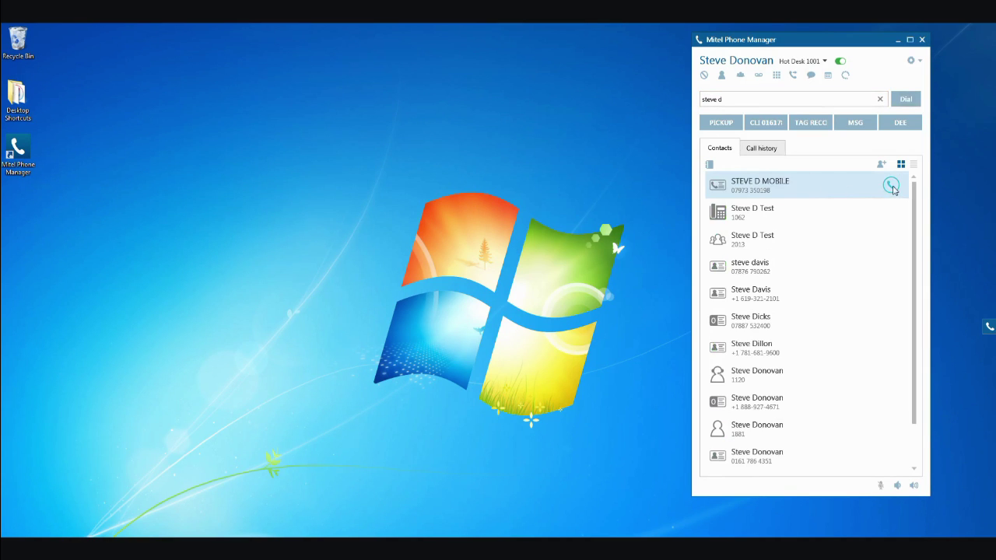
click(891, 186)
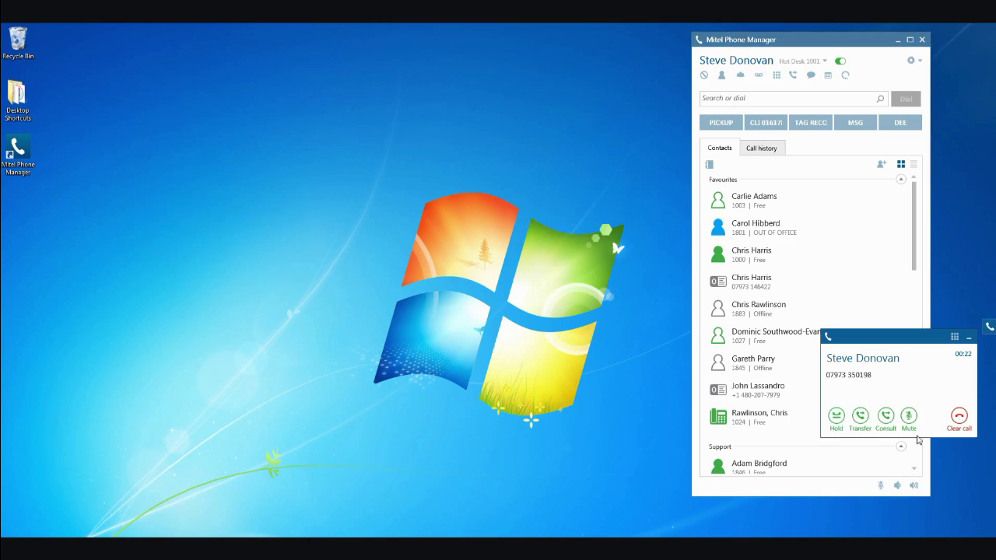
click(959, 418)
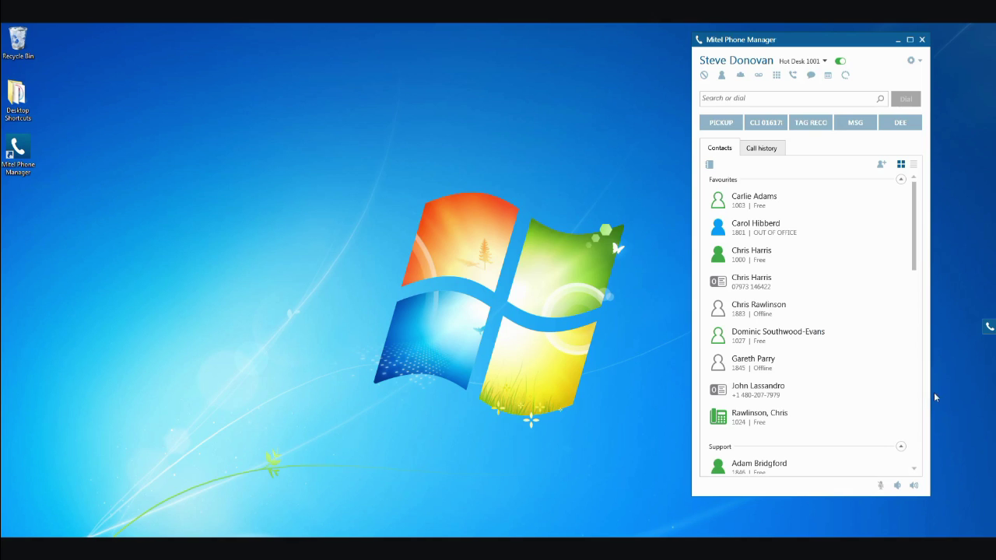
Review the call history, play the recording of the 20:01 call in Call Recorder and close the recorder
click(761, 150)
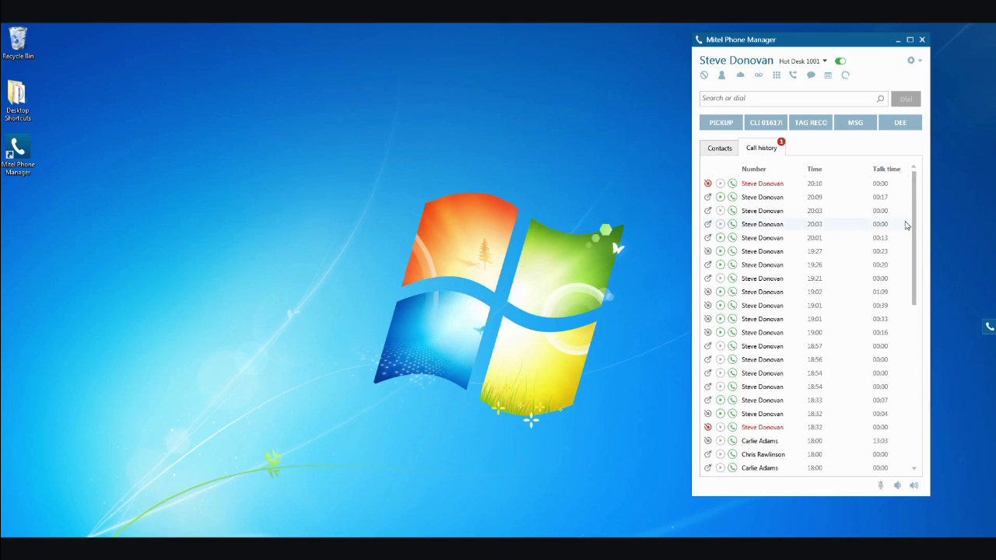
scroll(912, 339, down, 5)
scroll(912, 338, up, 5)
double_click(879, 447)
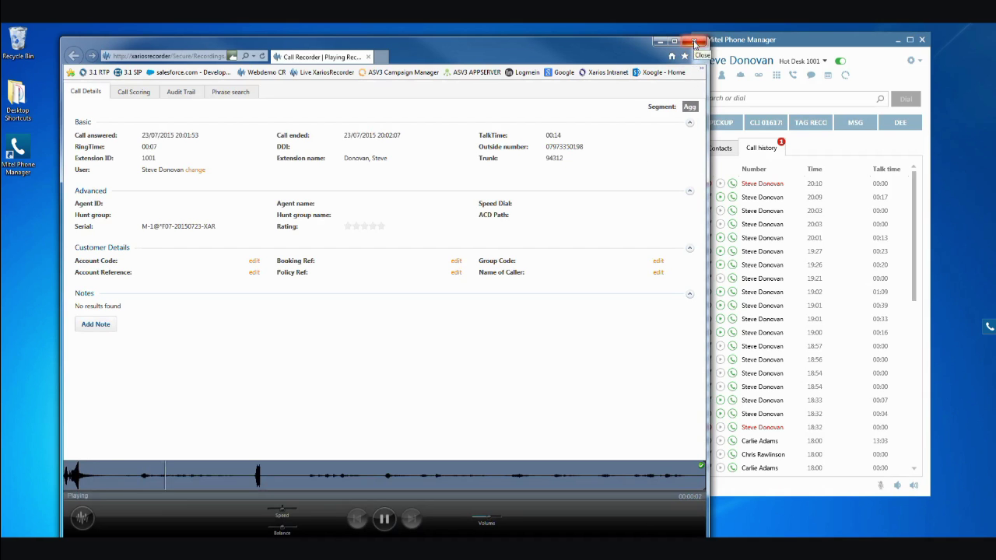
click(695, 42)
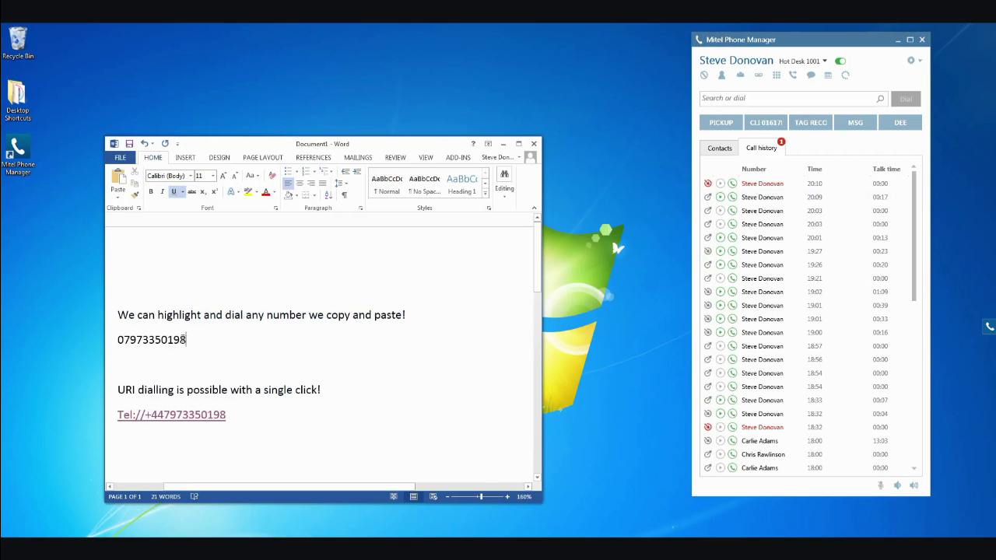
Highlight the plain phone number in the Word document, dial it through Phone Manager and clear the call
drag(187, 340, 121, 345)
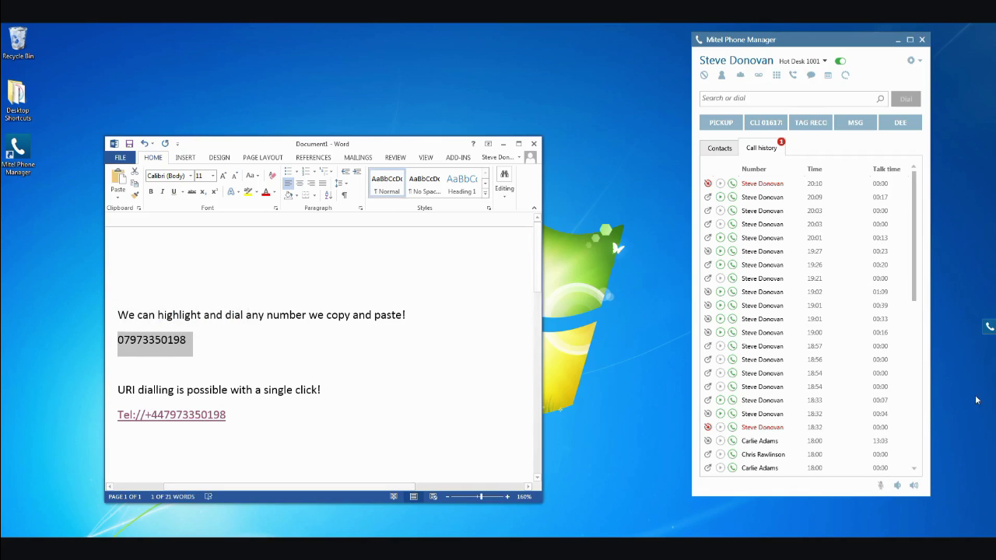
double_click(990, 330)
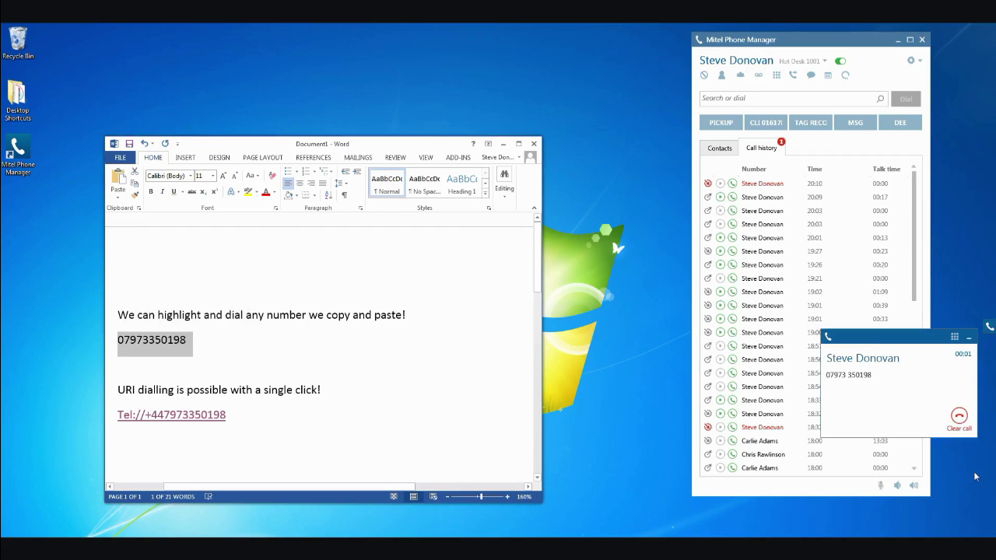
click(959, 418)
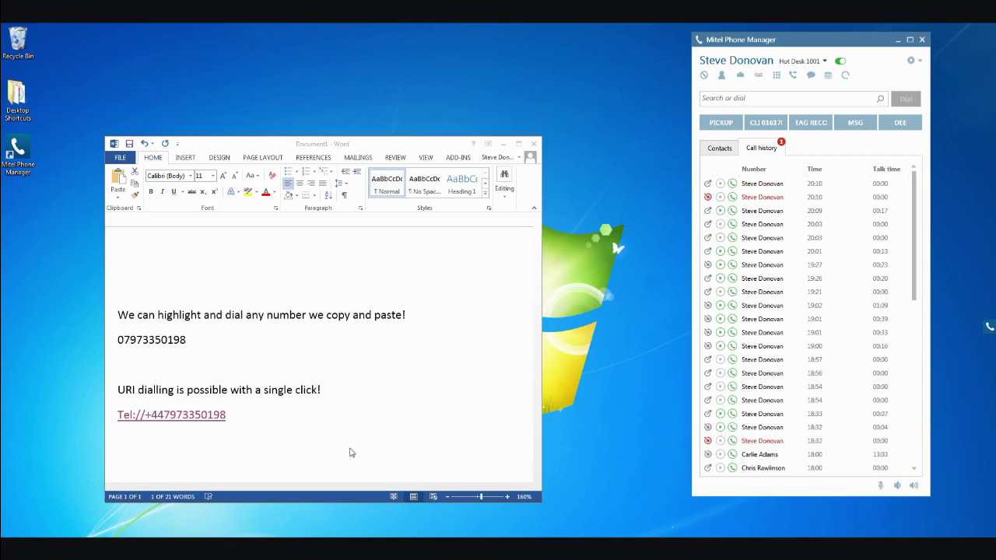
Dial the number from the Tel hyperlink in the Word document, clear the call and minimise the document
click(208, 418)
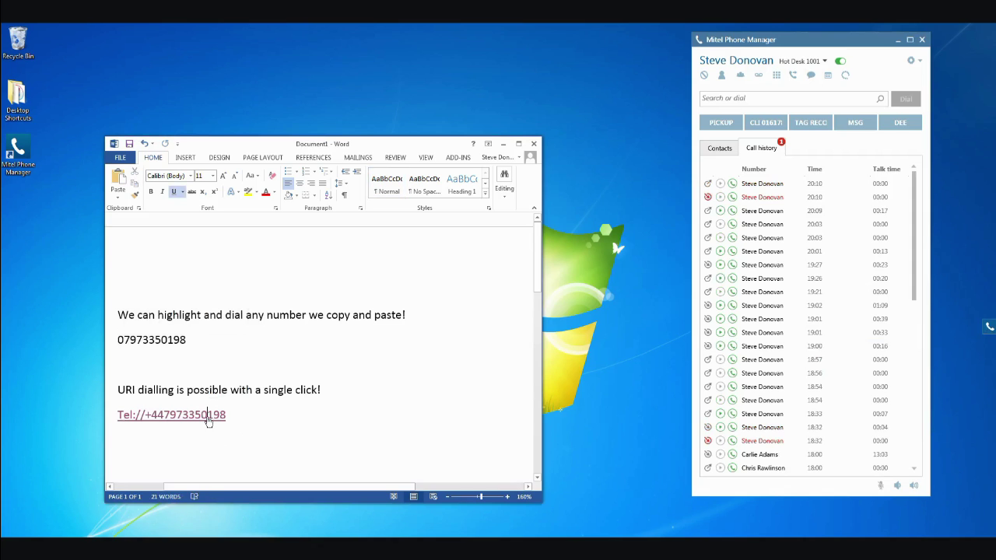
click(960, 419)
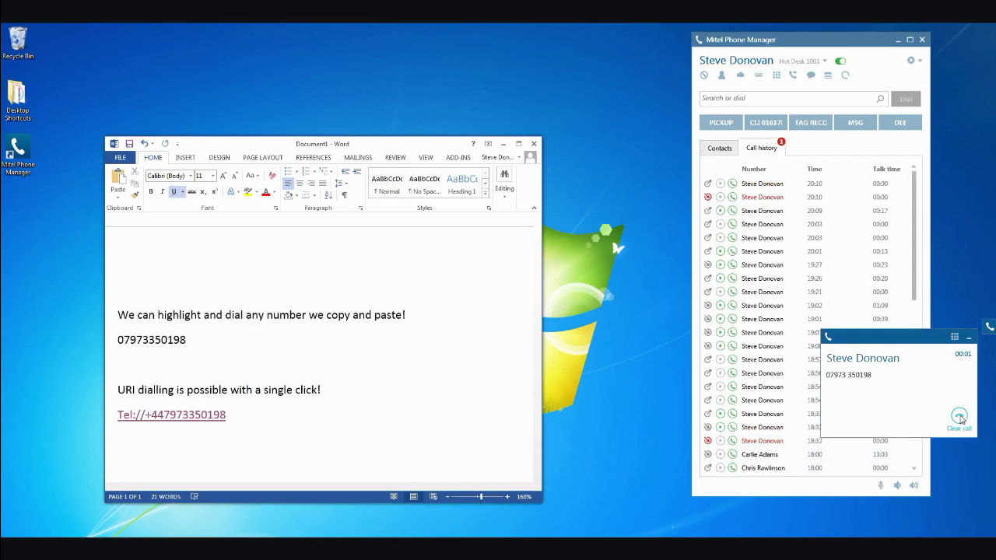
click(502, 144)
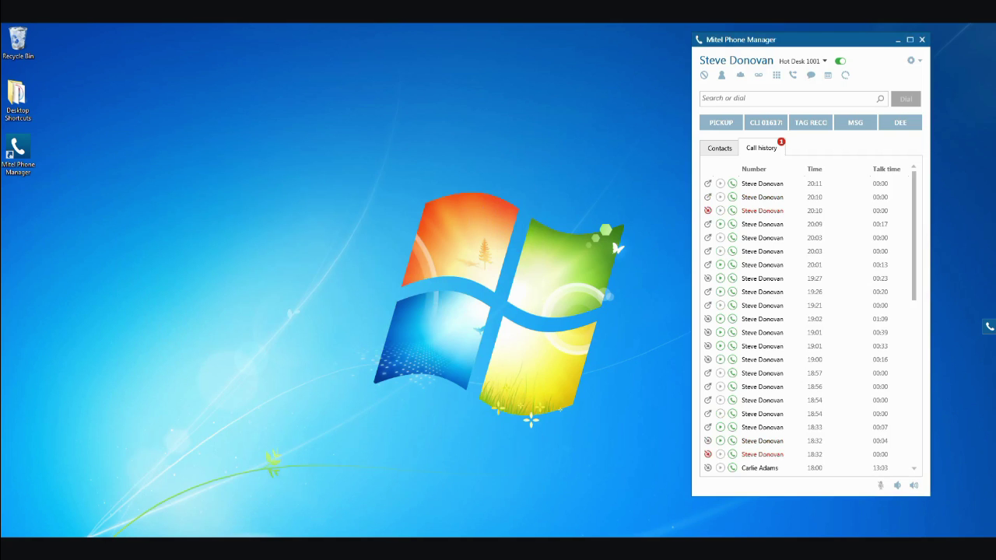
Switch to Outlook, call the selected Xarios Ltd contact through its Phone Manager option, clear the call and minimise Outlook
click(236, 549)
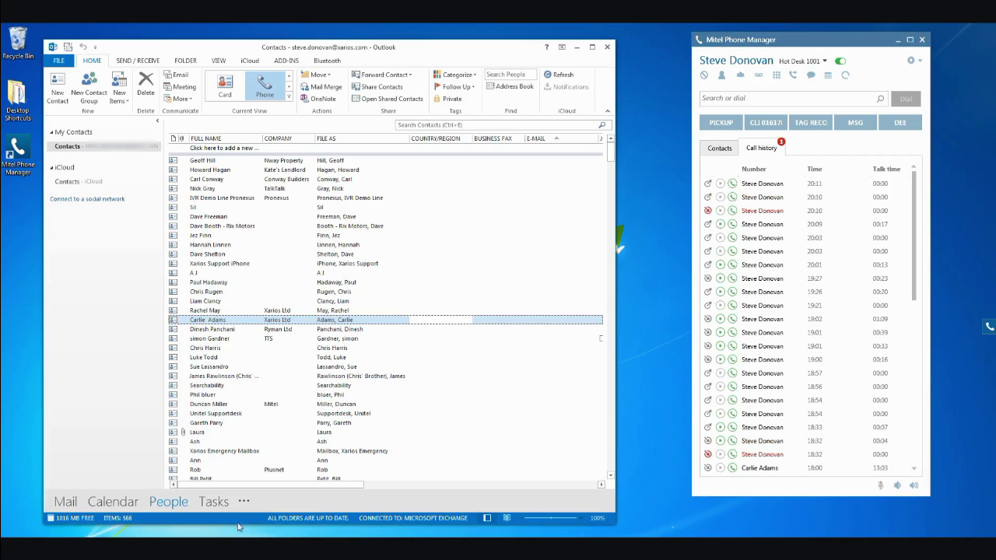
right_click(251, 322)
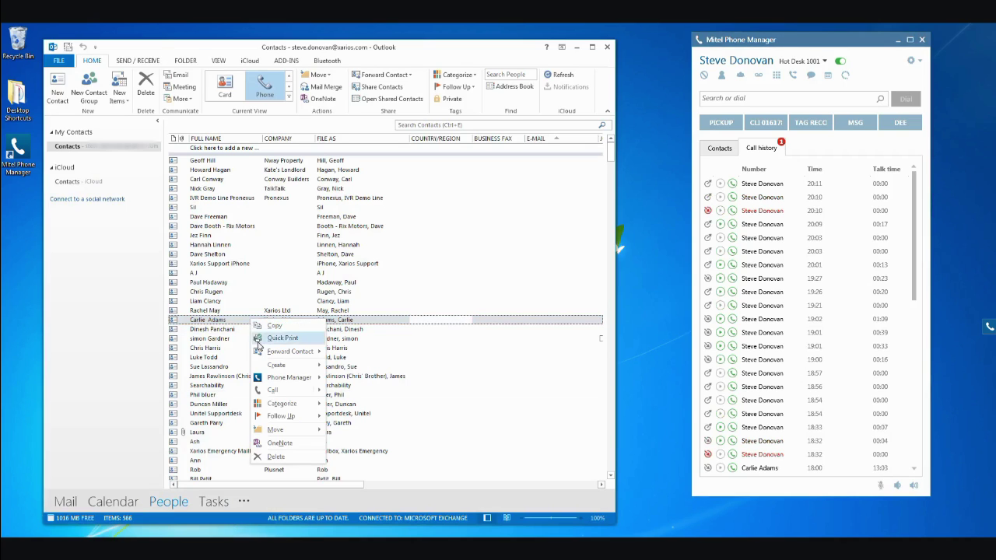
mouse_move(300, 378)
click(371, 379)
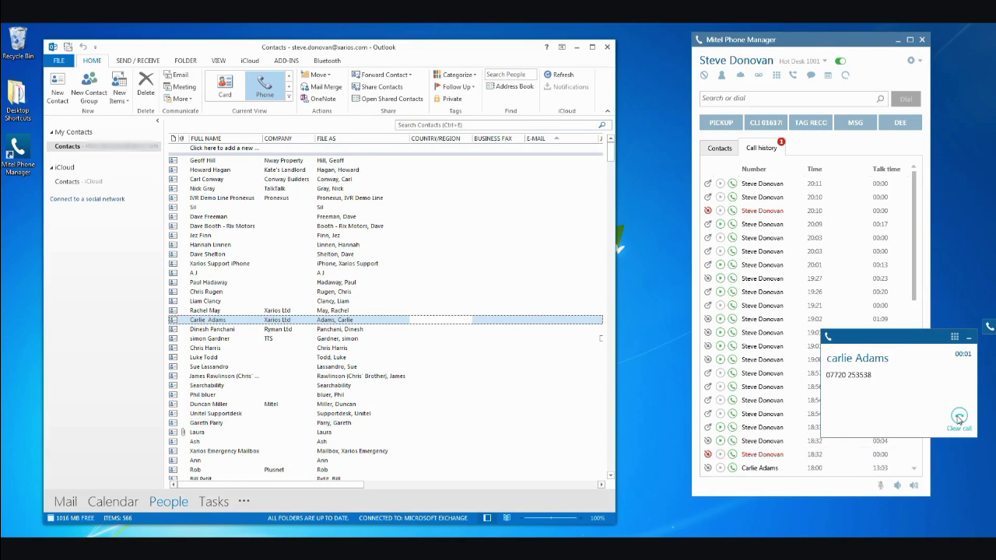
click(956, 420)
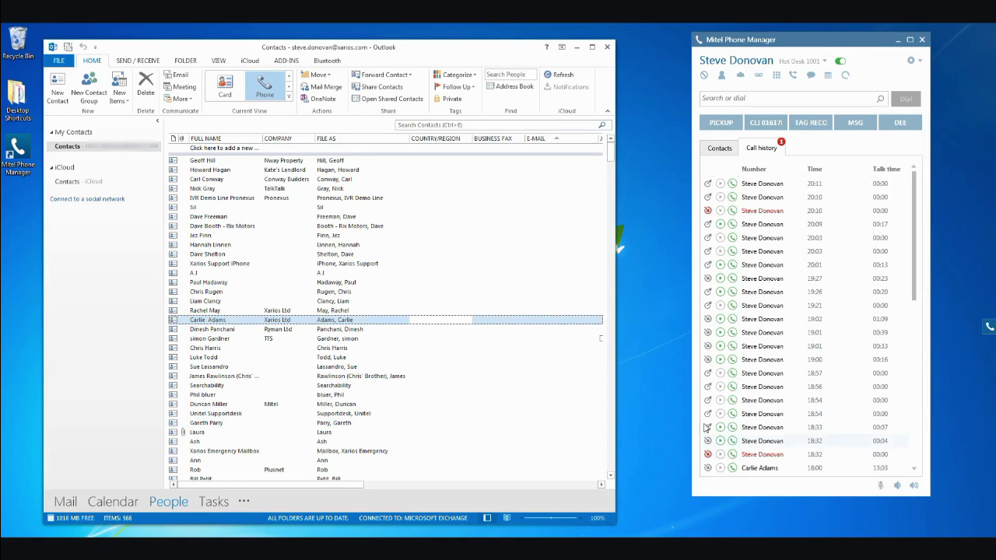
click(577, 48)
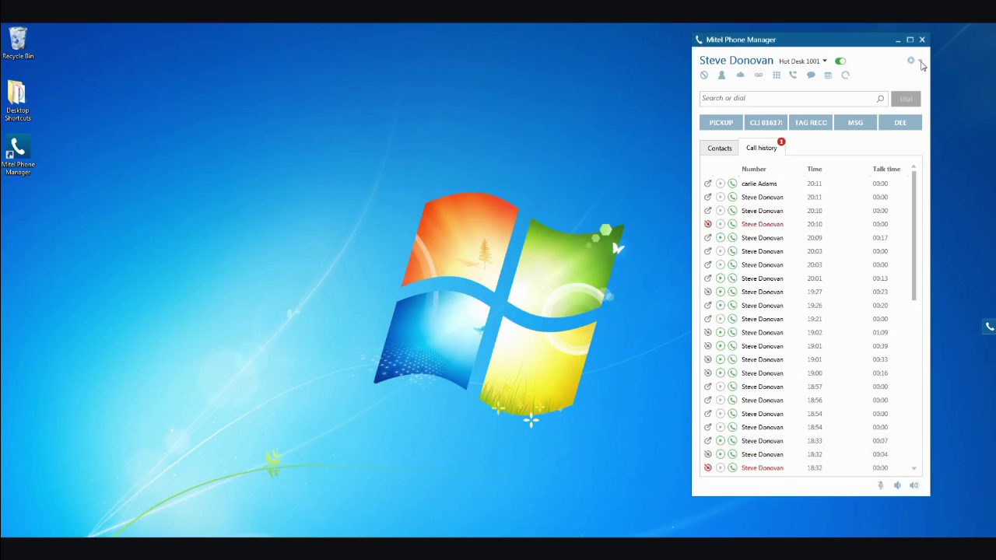
Review the application support and macro configuration in the settings, select the "Proclaim Screen Pop - with CLI" macro and cancel
click(919, 62)
click(922, 72)
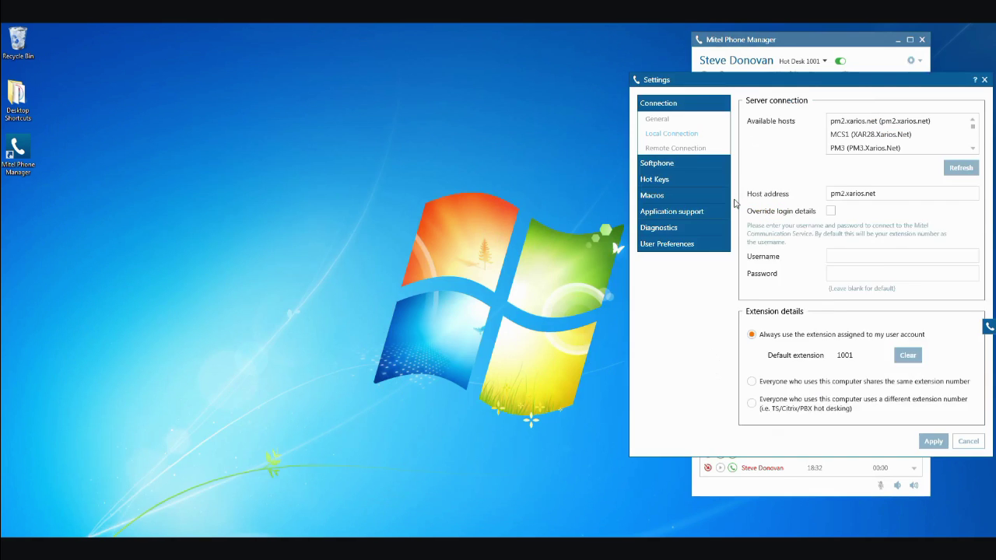
click(696, 213)
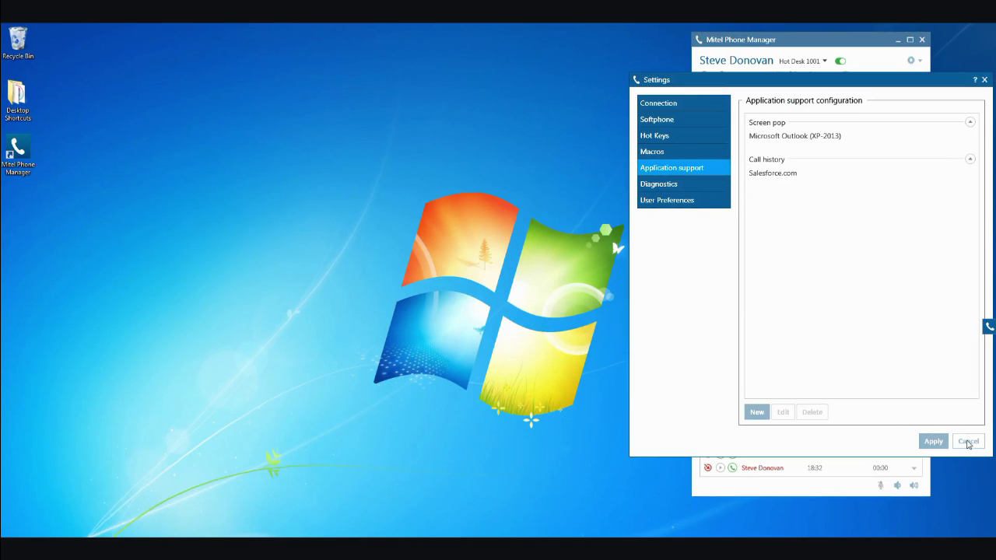
click(686, 153)
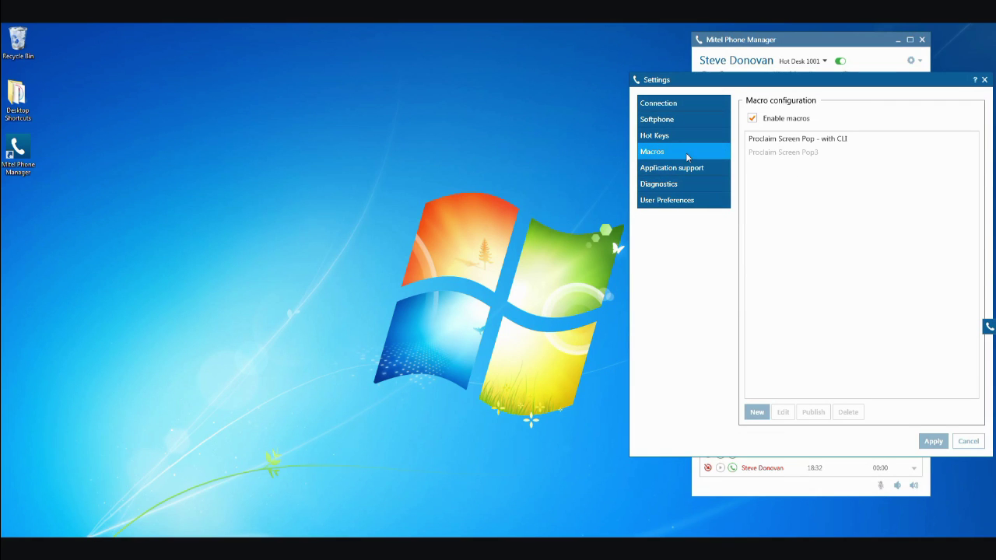
click(793, 140)
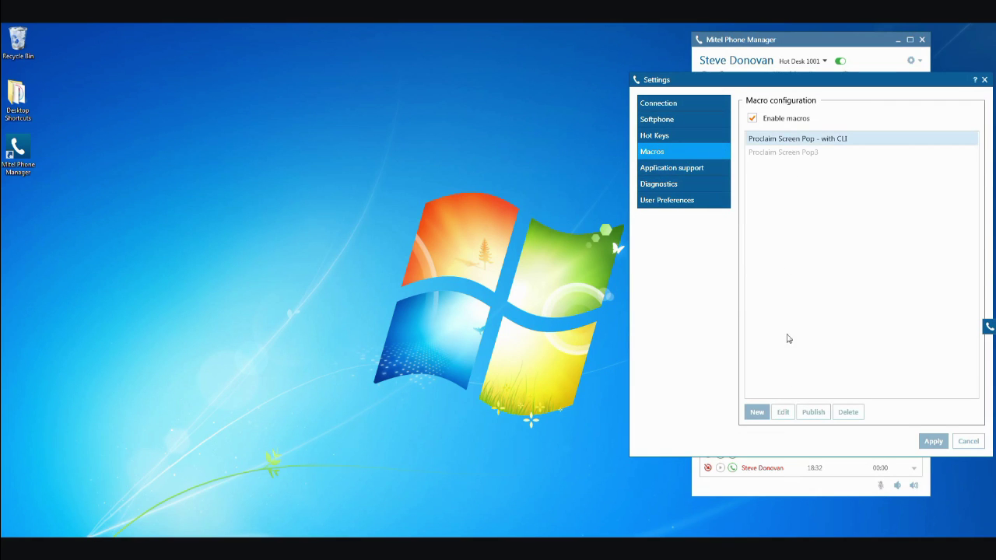
click(976, 449)
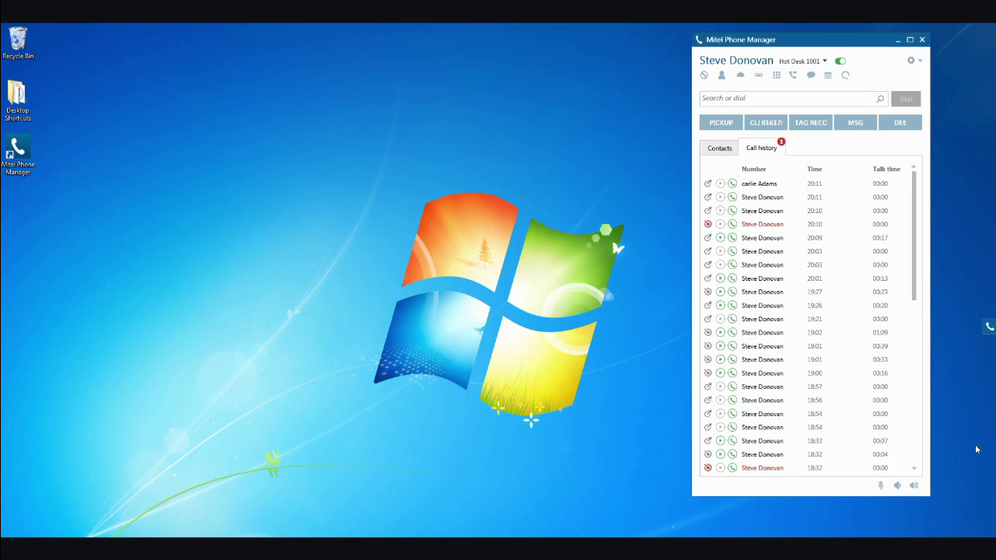